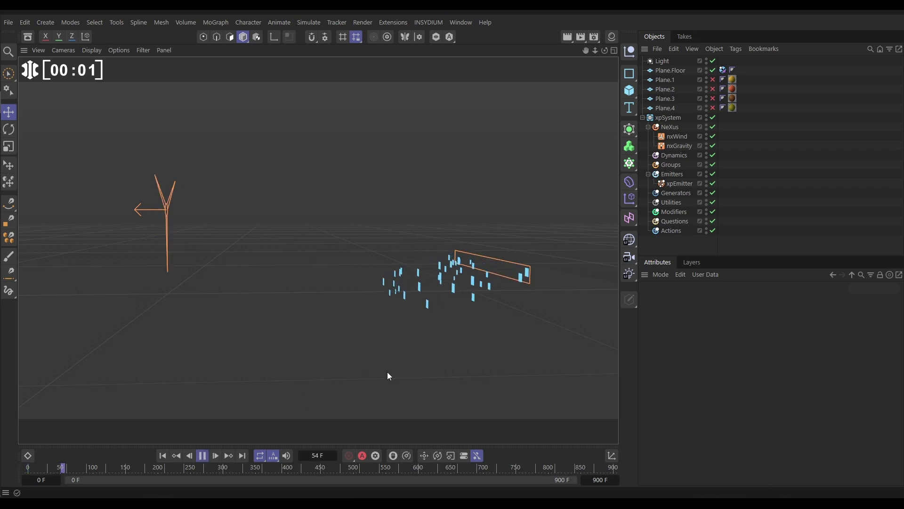
Stop playback at frame 124 and show the xpEmitter's Emission, then Display tab settings.
key("F8")
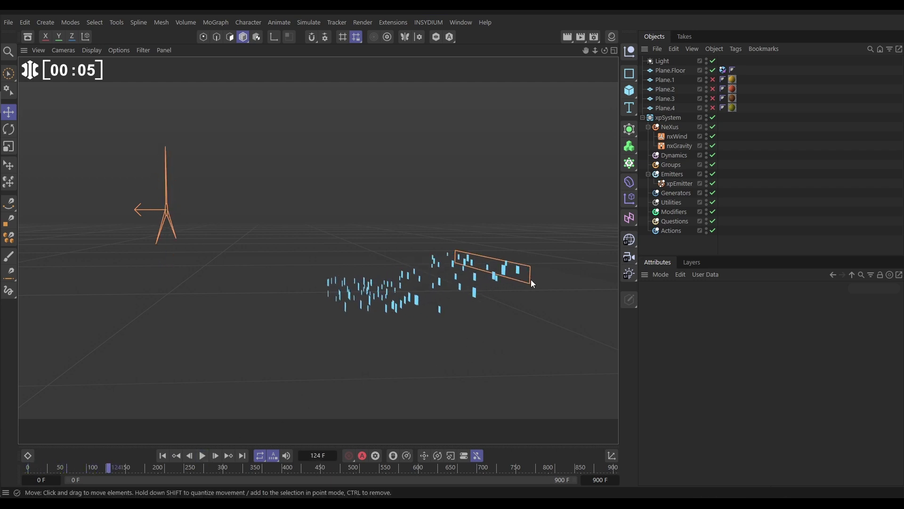
left_click(679, 183)
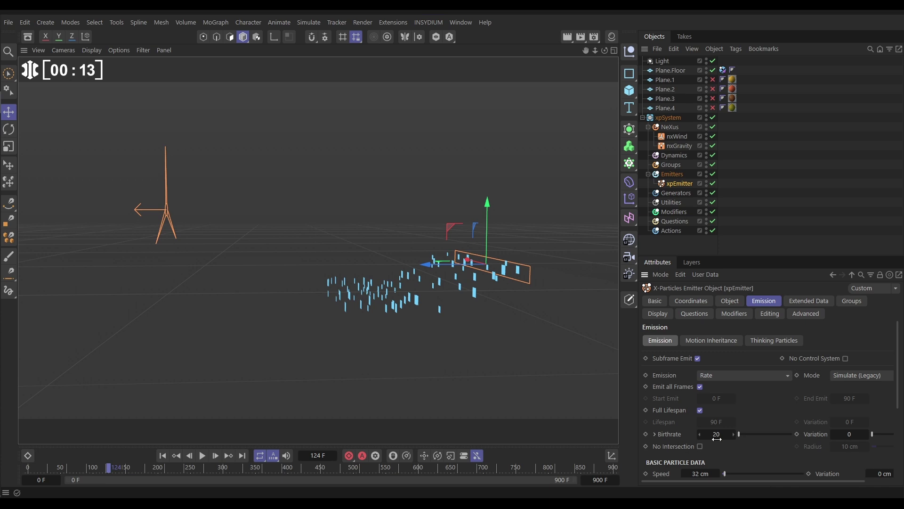
scroll(746, 437, "down", 3)
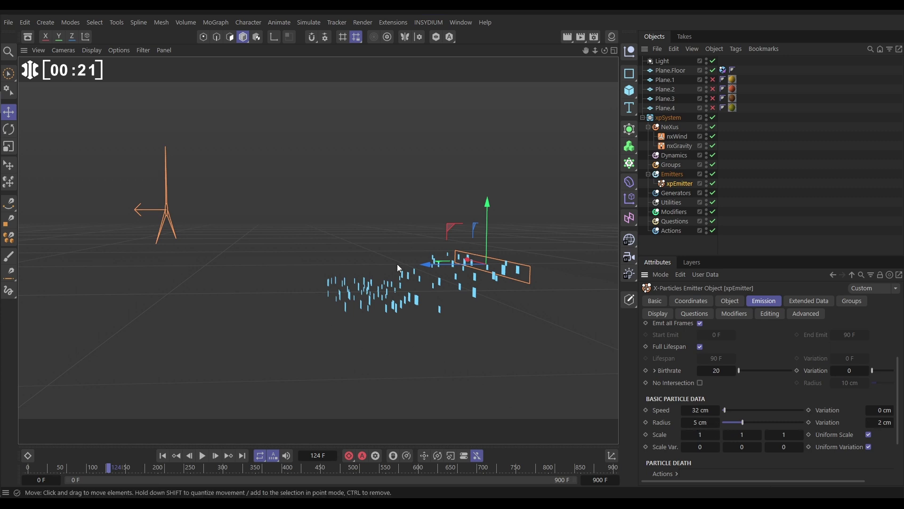
left_click(657, 315)
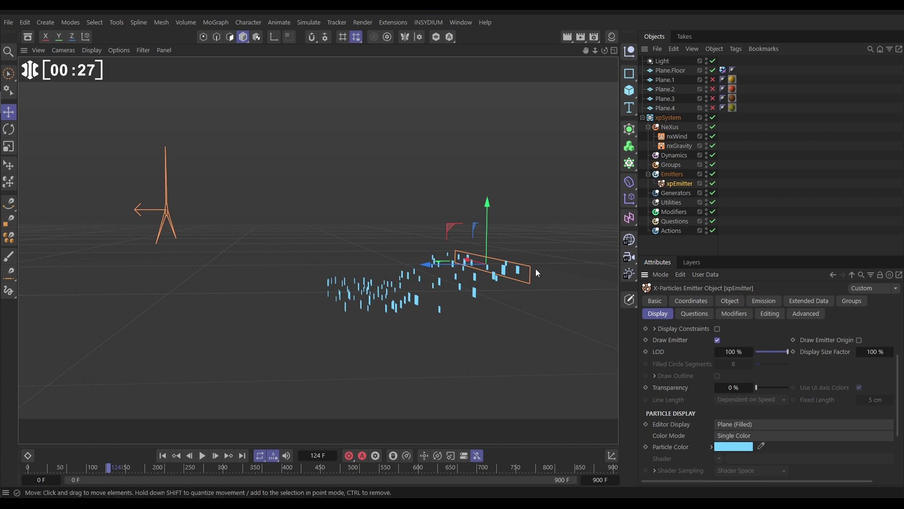
Select nxGravity and nxWind, replay the simulation to frame 260, and show Plane.Floor's properties.
left_click(681, 146)
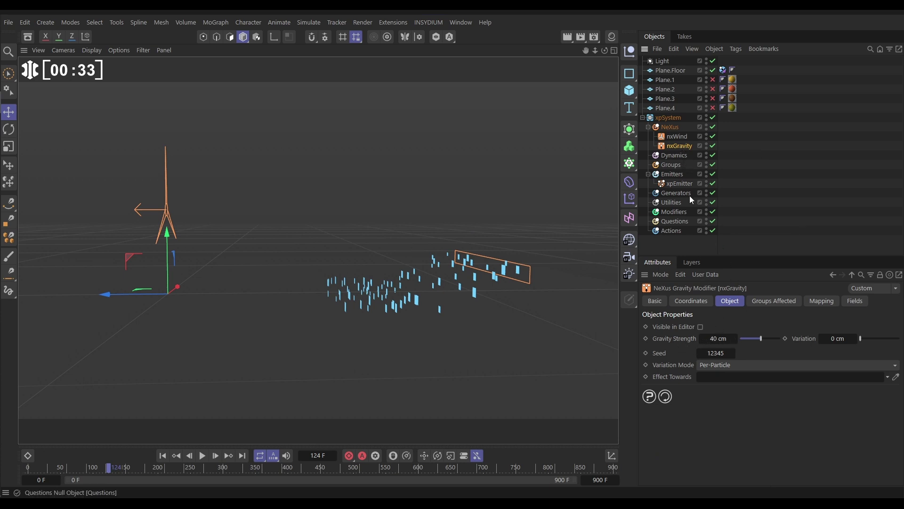
left_click(677, 136)
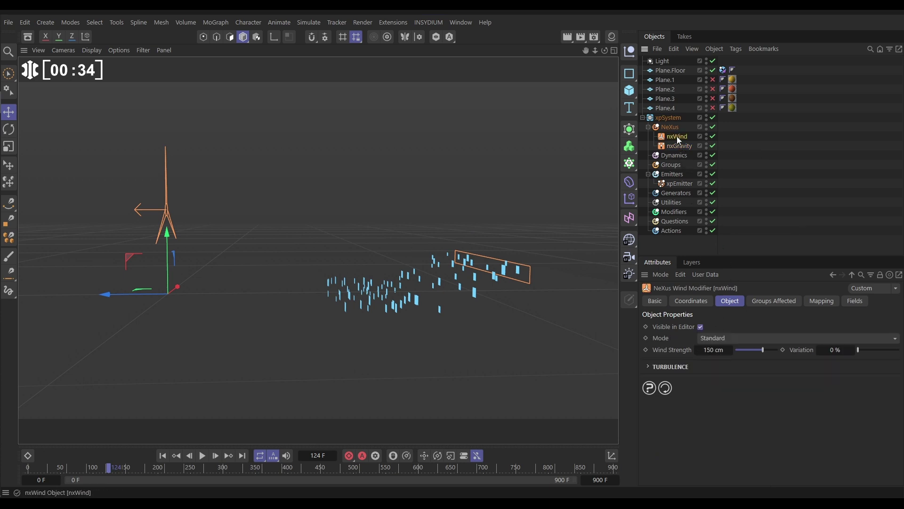
left_click(162, 456)
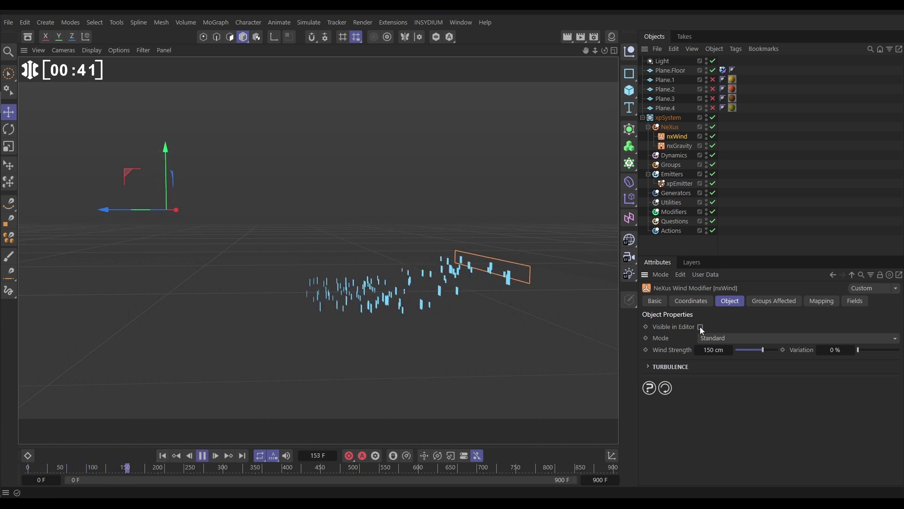
left_click(403, 122)
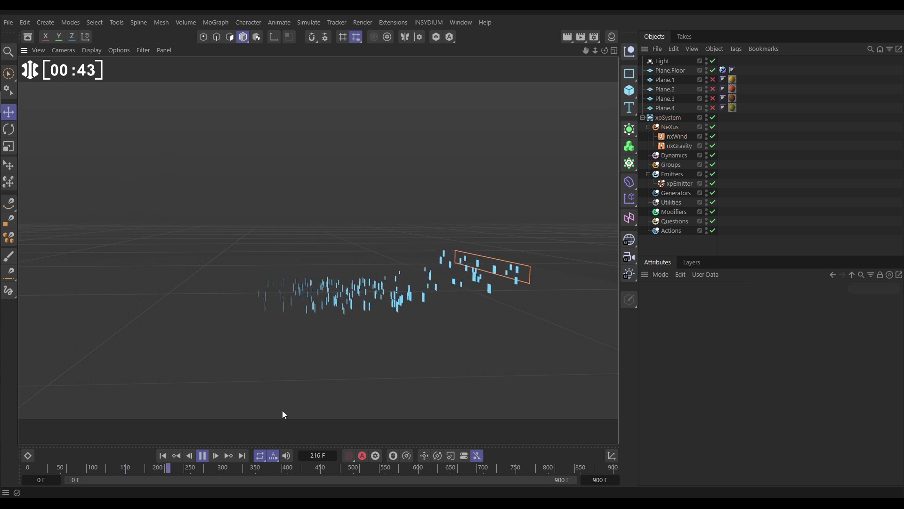
left_click(203, 456)
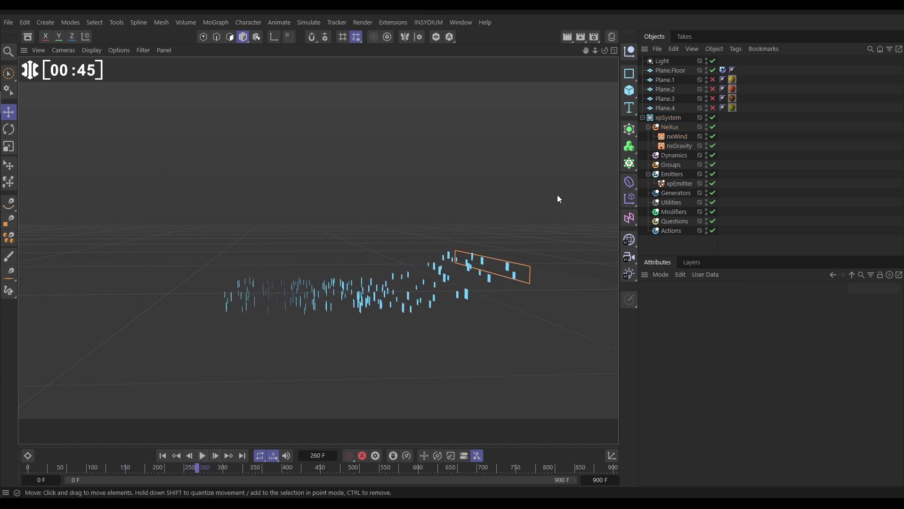
left_click(666, 71)
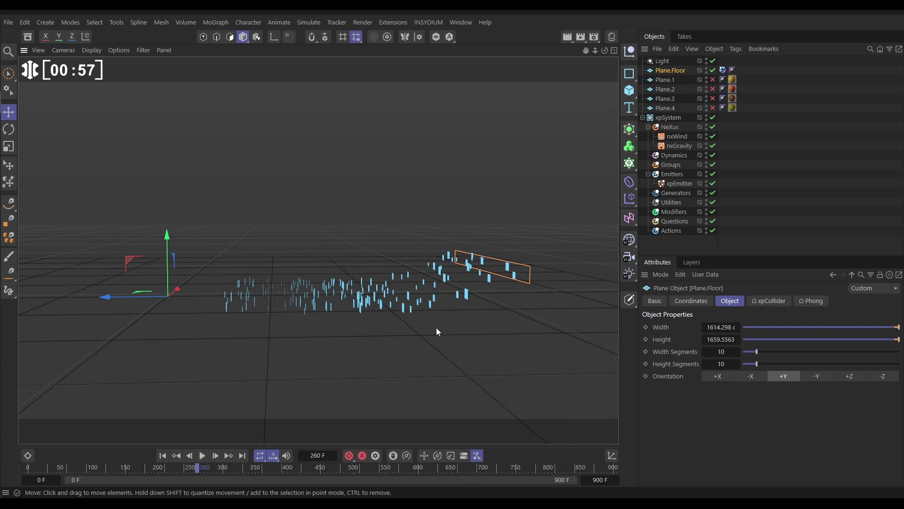
Enable Use Rotation in the xpEmitter's General Data and replay to check the rotated particles.
left_click(680, 183)
left_click(808, 300)
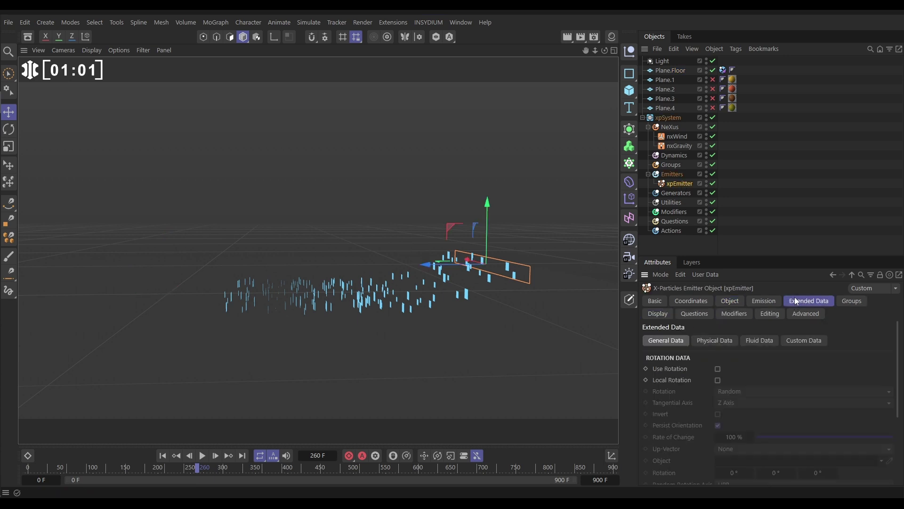
left_click(716, 369)
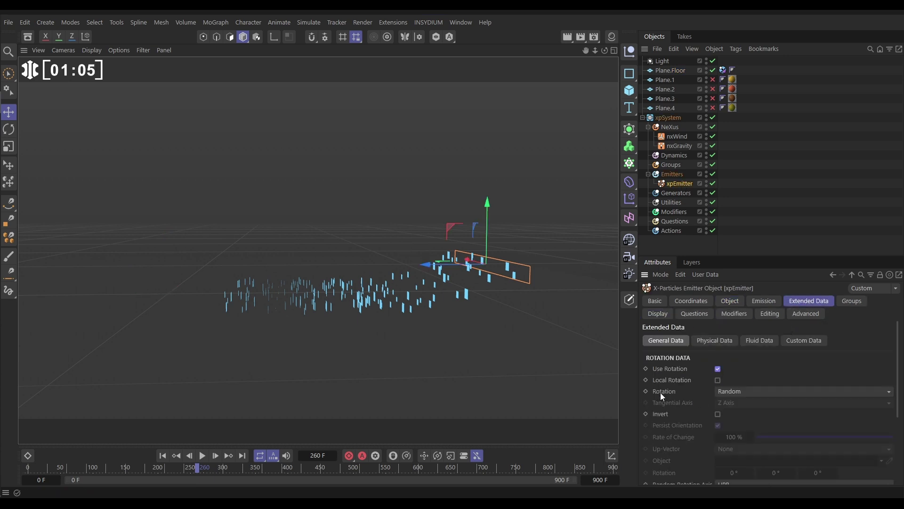
left_click(163, 455)
left_click(203, 456)
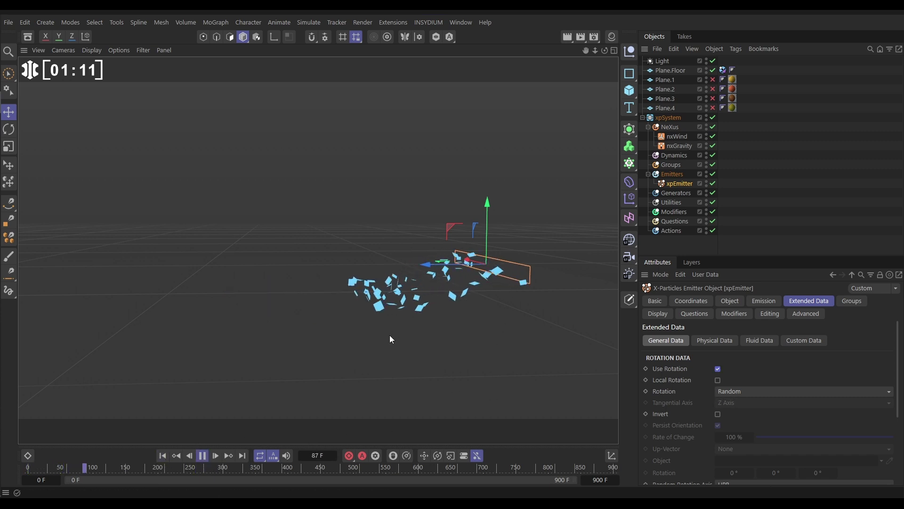
left_click(202, 456)
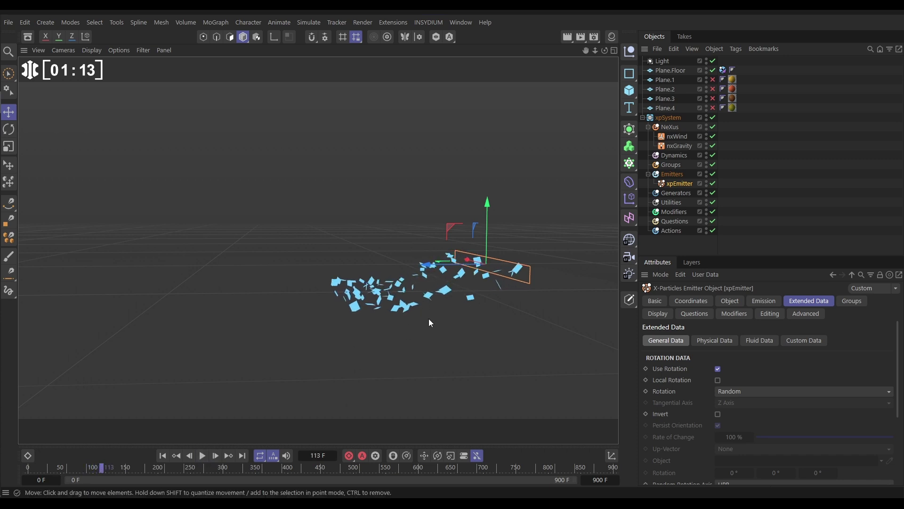
Enable Simple Spin (6° amount, 5° variation) and replay the simulation from frame 0.
scroll(800, 410, "down", 3)
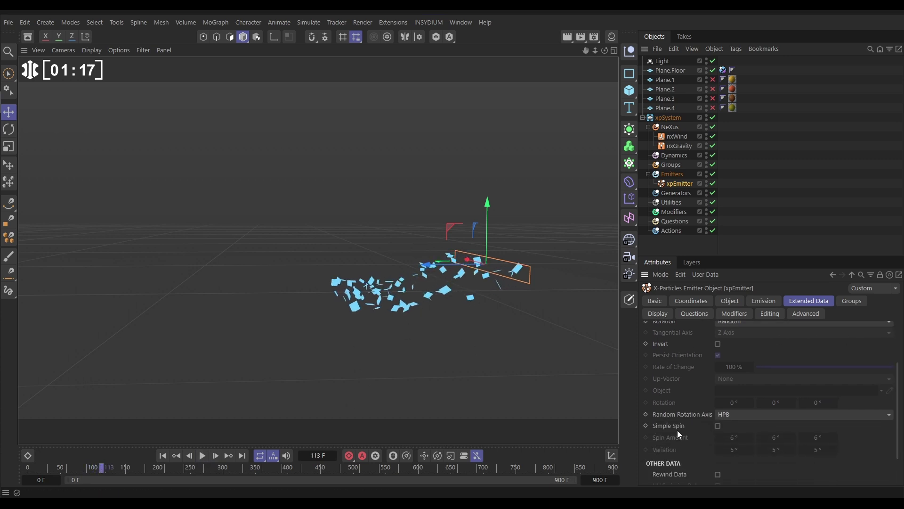
left_click(718, 426)
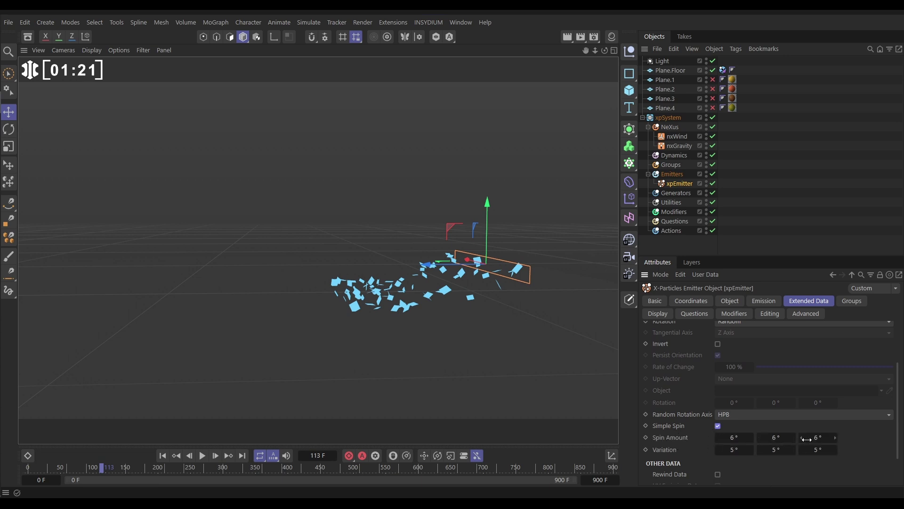
left_click(163, 455)
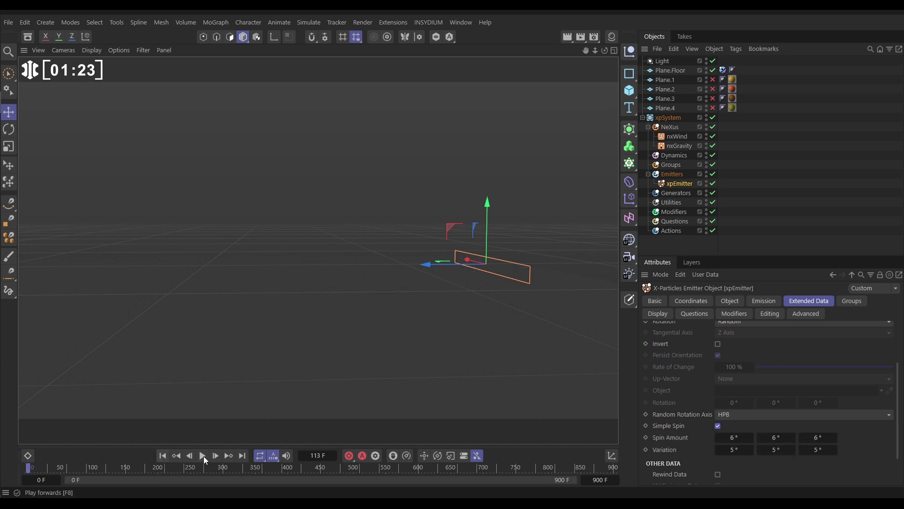
left_click(461, 273)
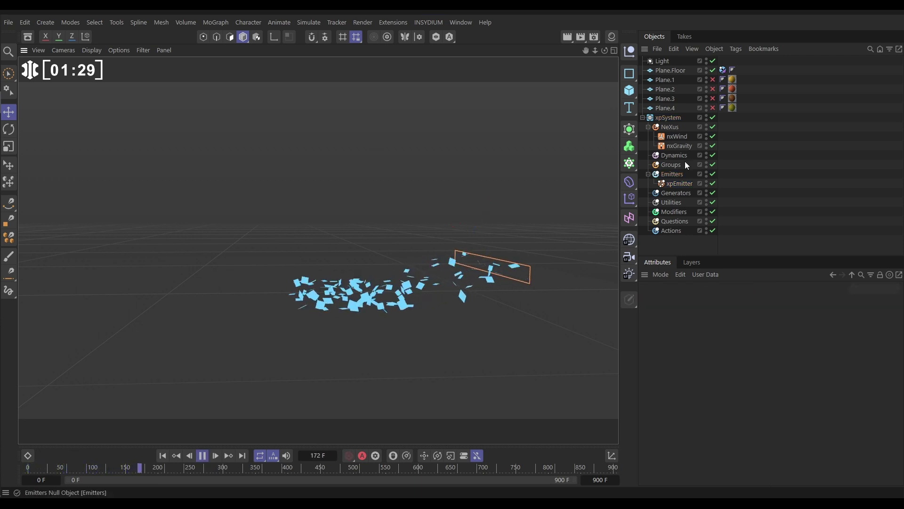
Switch the 150 cm nxWind to Von Karman mode and replay the simulation from frame 0.
left_click(678, 137)
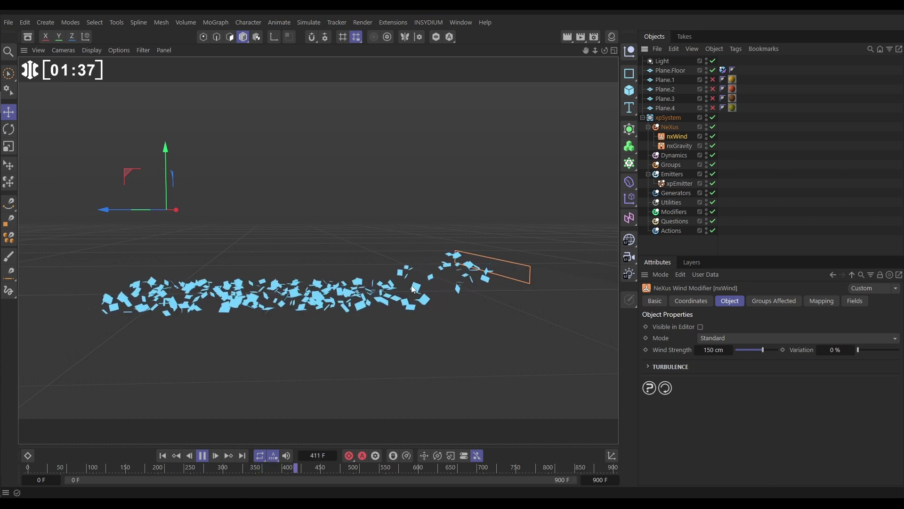
left_click_drag(389, 292, 361, 302)
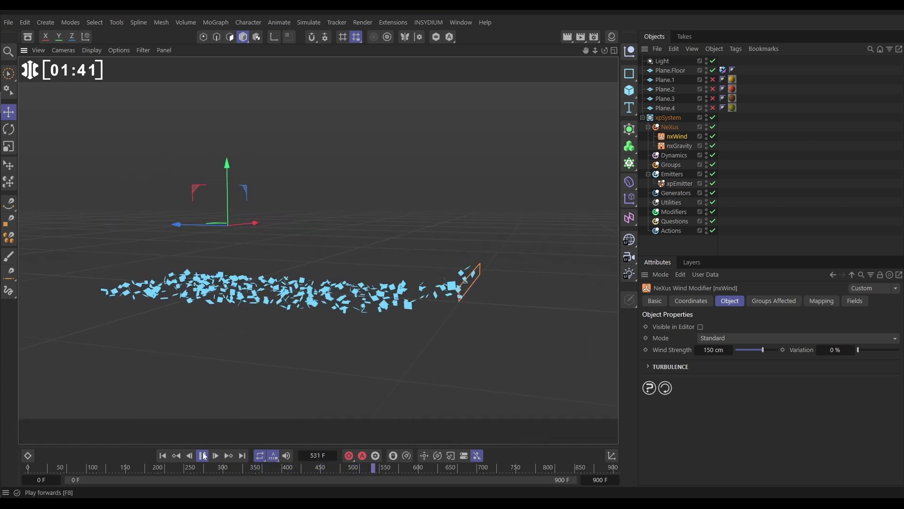
key("F8")
left_click(711, 339)
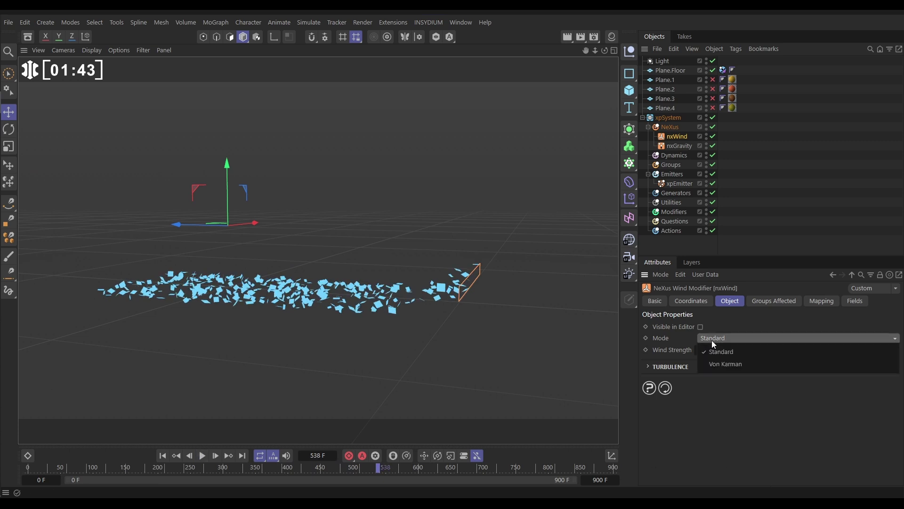
left_click(725, 363)
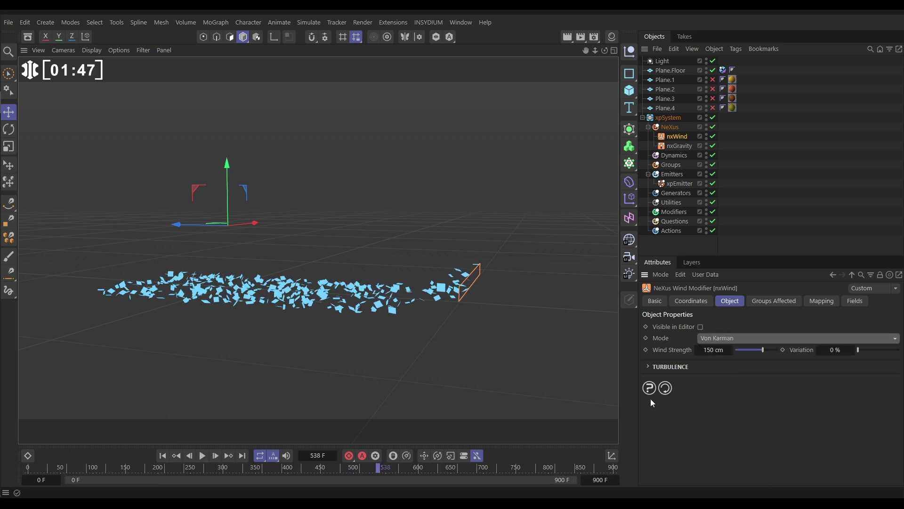
left_click(163, 456)
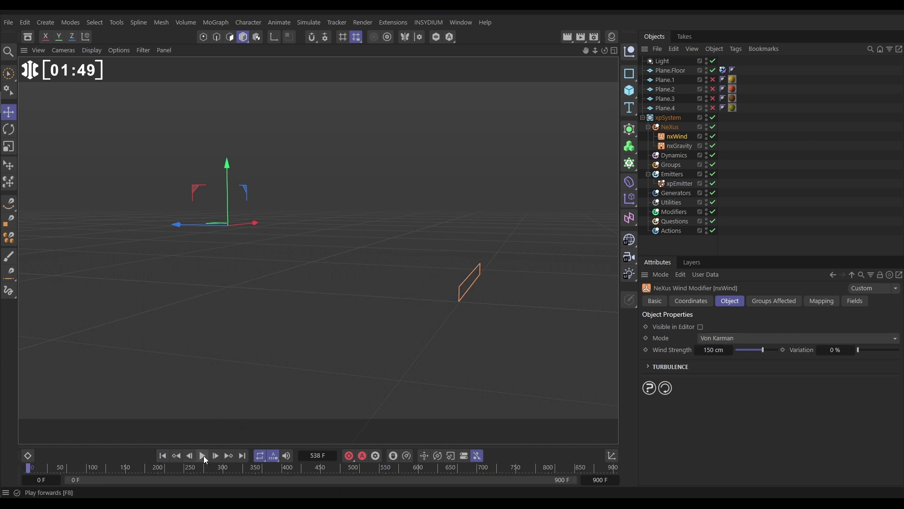
left_click(203, 456)
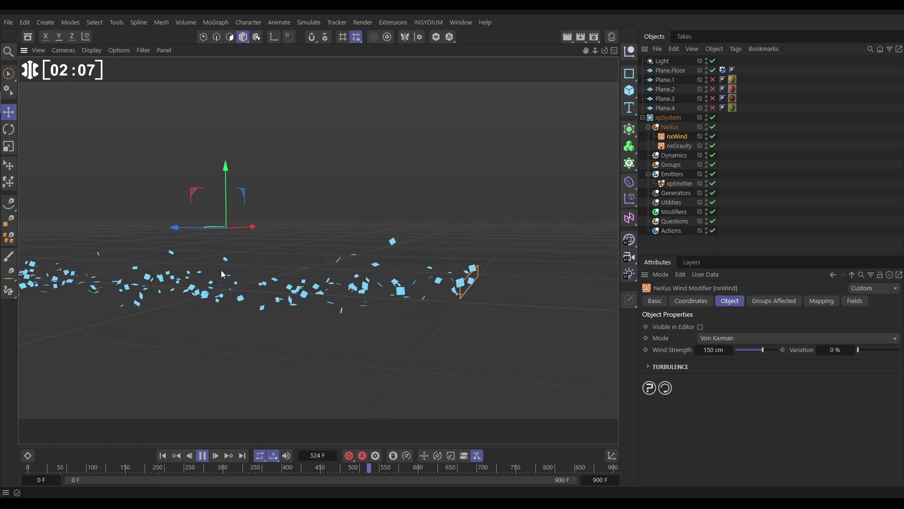
Set nxWind Wind Strength to 30 cm and expand its TURBULENCE section.
left_click(715, 351)
type("30")
key("Return")
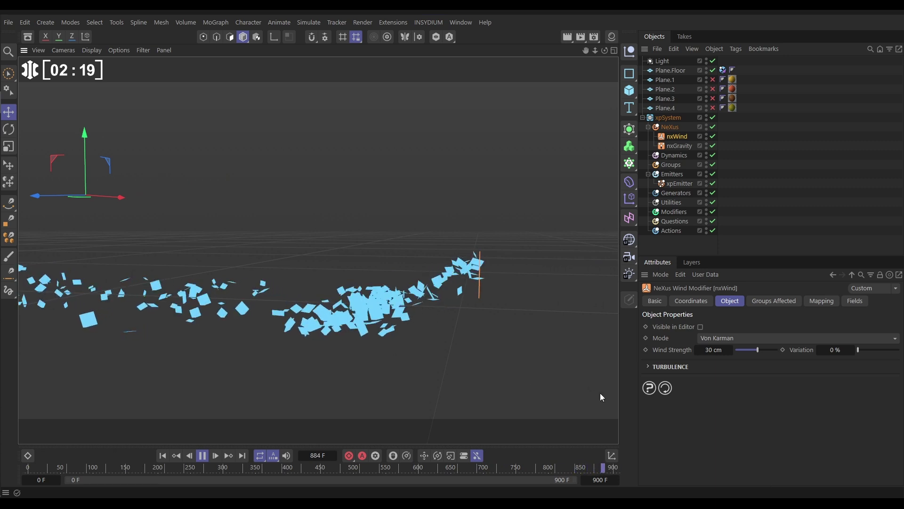
left_click(671, 367)
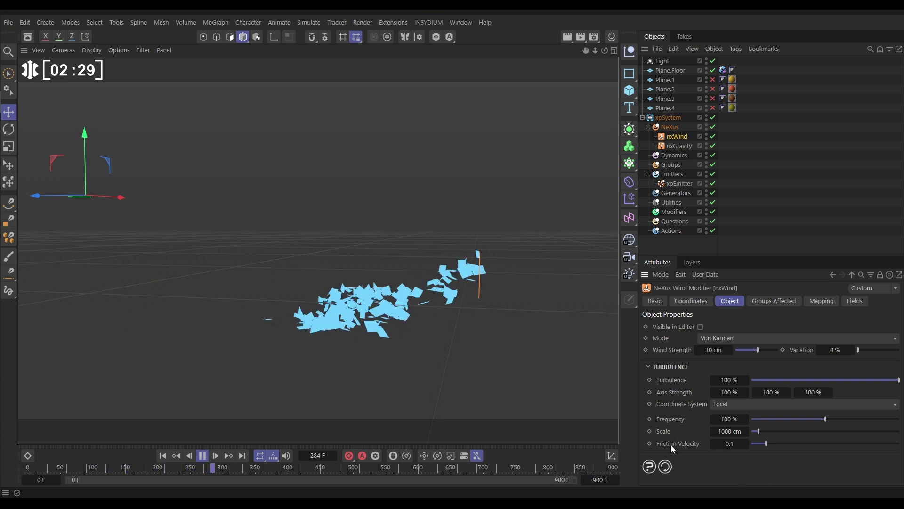
Set Turbulence Scale to 5000 cm and replay the simulation from frame 0.
left_click(730, 432)
type("5000")
key("Return")
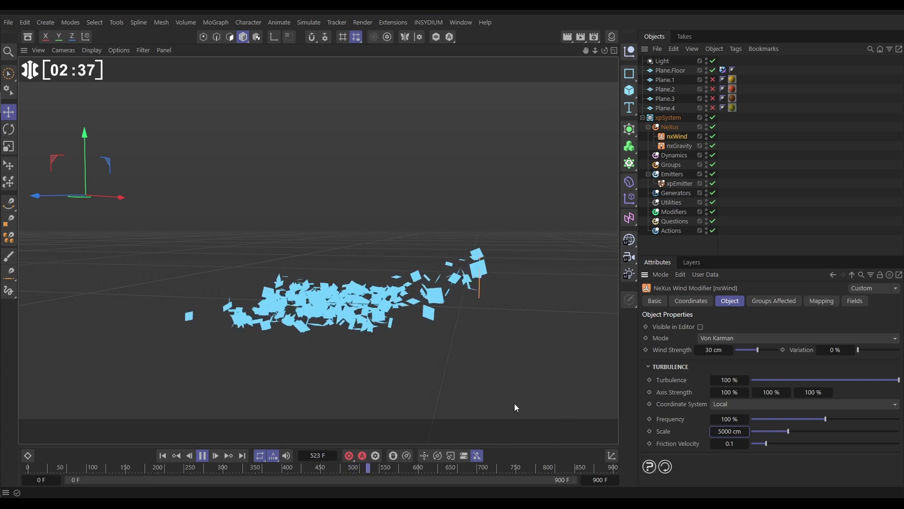
left_click(162, 455)
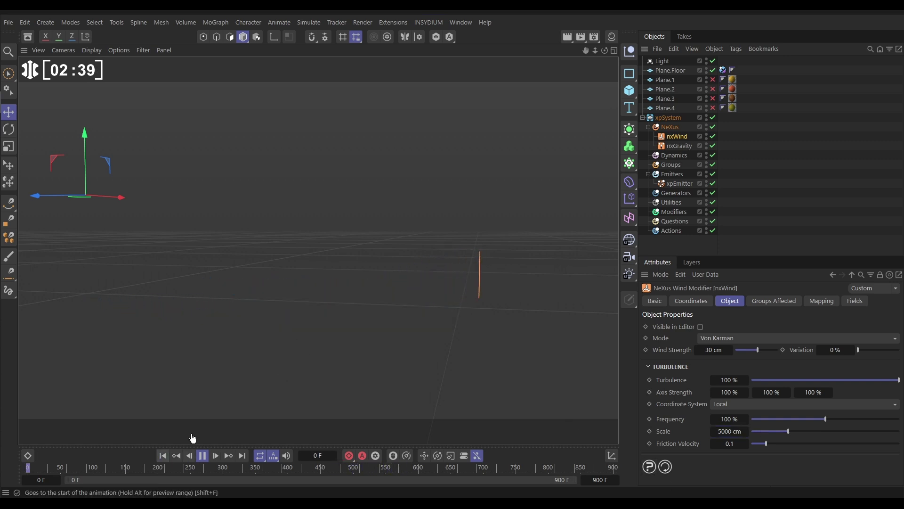
left_click_drag(400, 324, 400, 315)
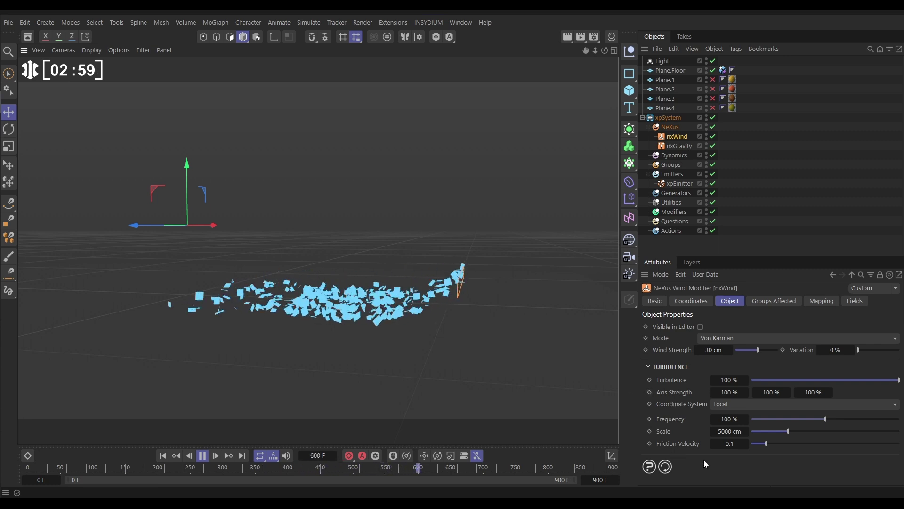
Try a Friction Velocity of 0.2 and rewind the simulation.
left_click(730, 444)
type("0.2")
key("Return")
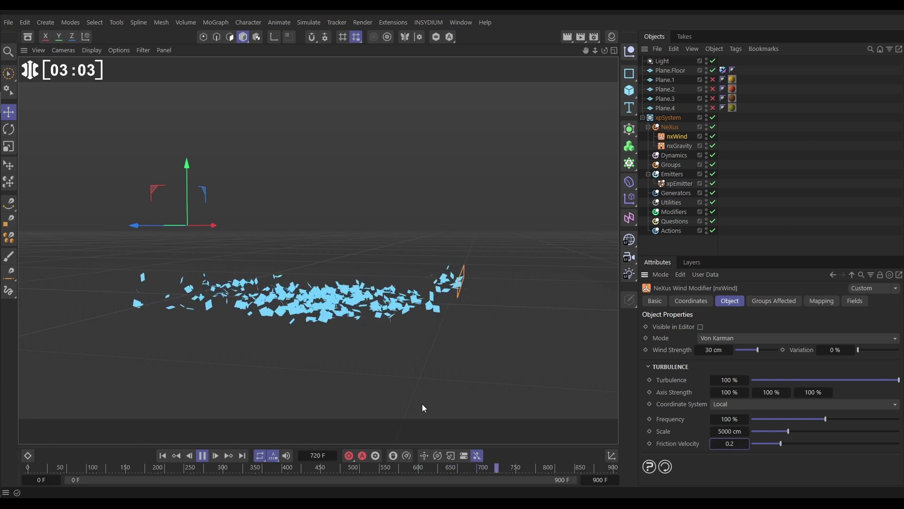
left_click(163, 454)
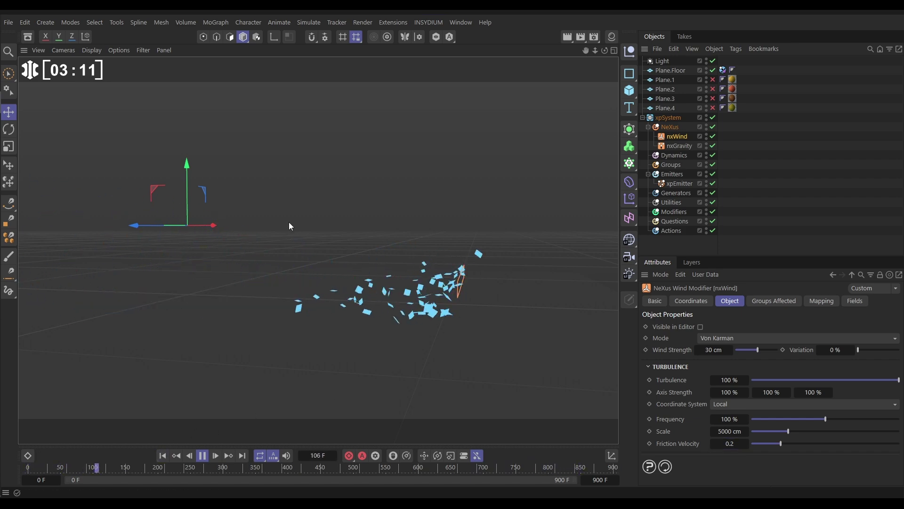
Try a Friction Velocity of 0.35 and restart from frame 0.
left_click(729, 444)
key("BackSpace")
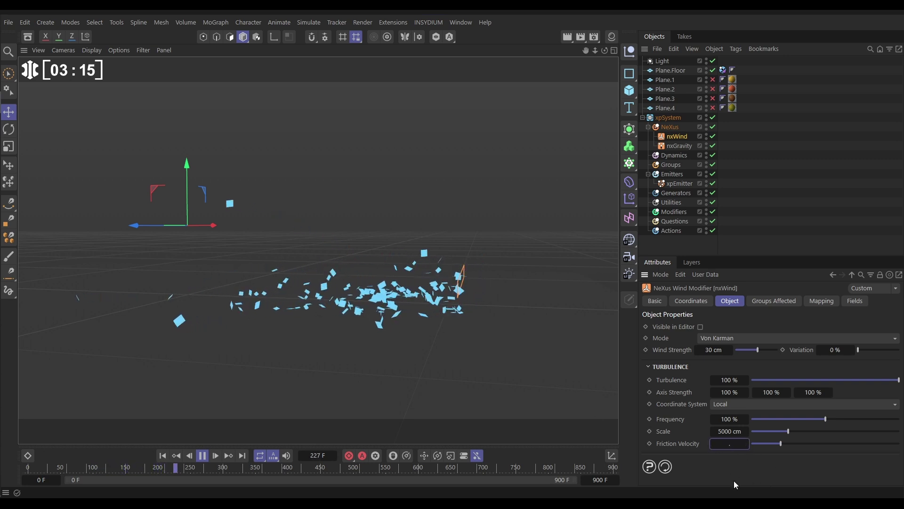
type("0.35")
key("Return")
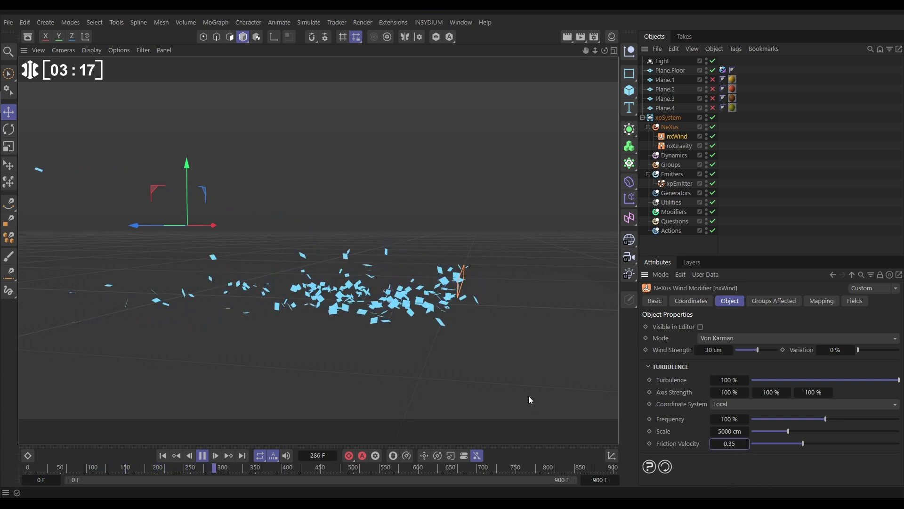
left_click(162, 455)
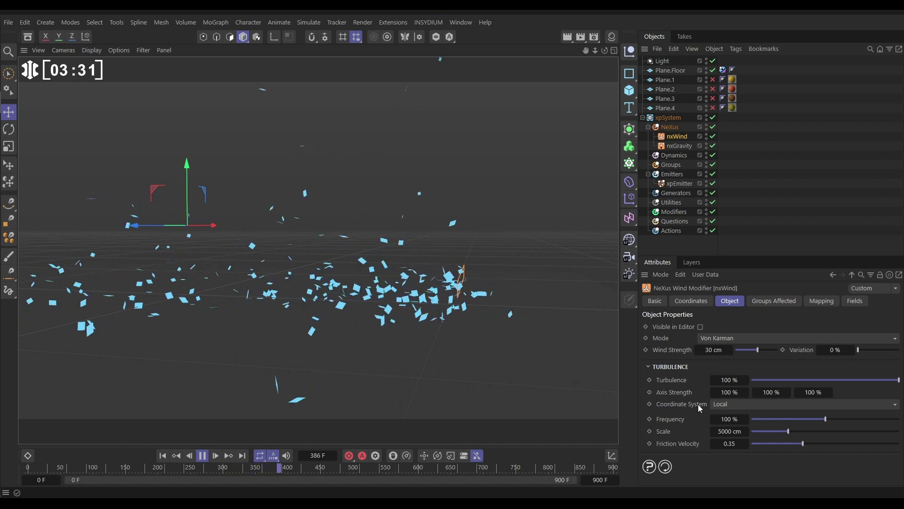
Settle on Friction Velocity 0.25, replay from the start, and pause at frame 132.
left_click(729, 443)
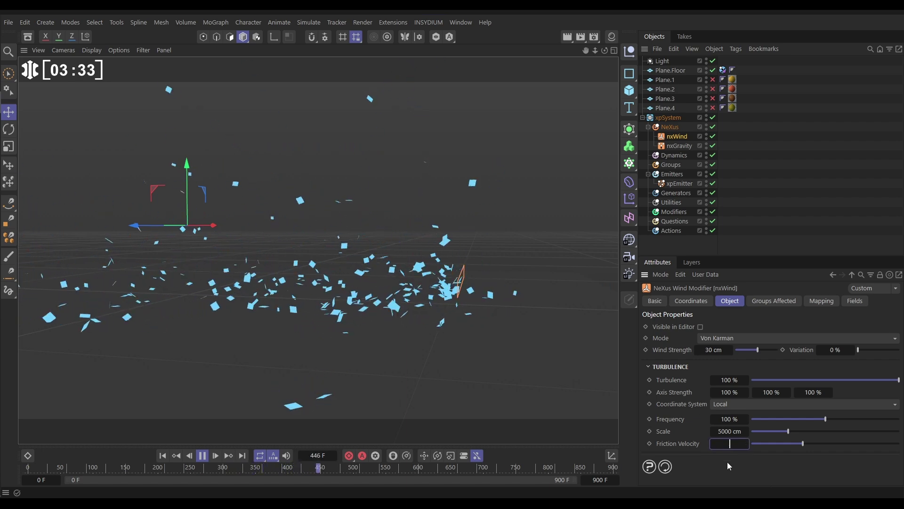
type(".25")
key("Return")
left_click(163, 457)
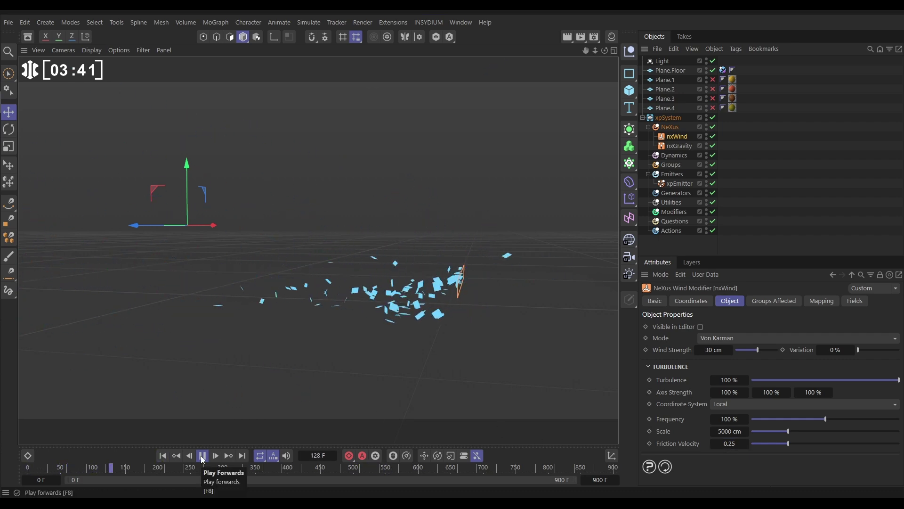
left_click(202, 456)
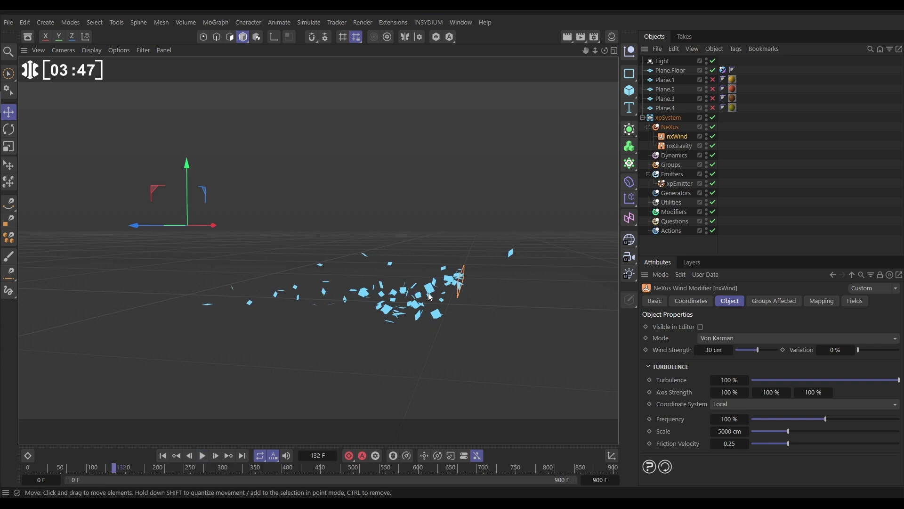
Make Plane.1, Plane.2 and Plane.3 visible in the viewport.
left_click_drag(431, 295, 393, 311)
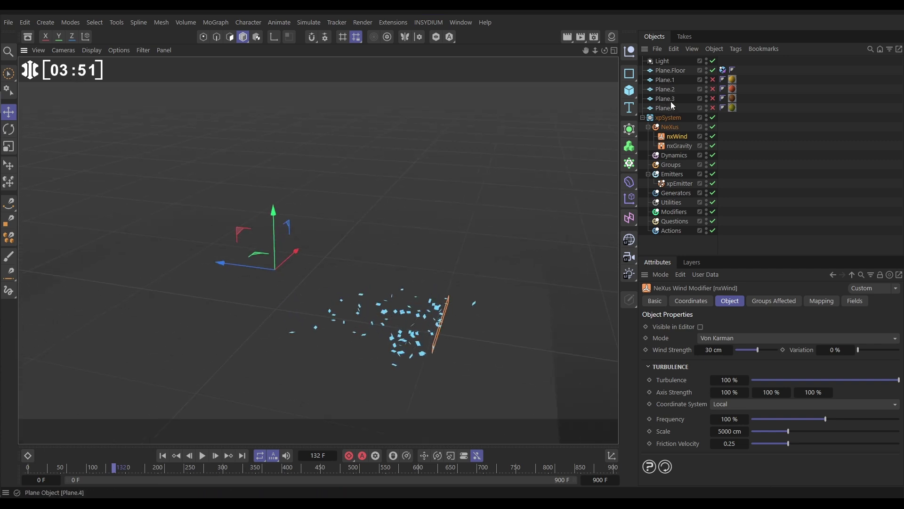
left_click_drag(713, 80, 719, 100)
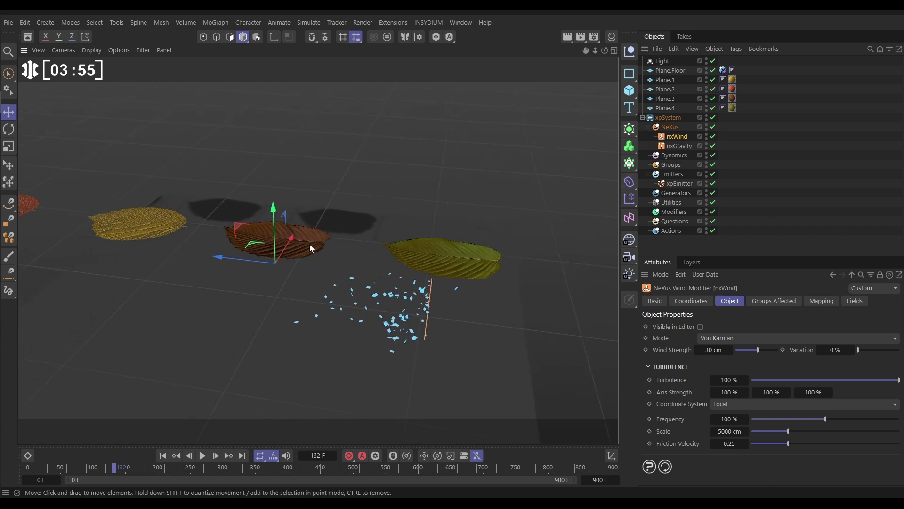
left_click_drag(310, 244, 392, 284)
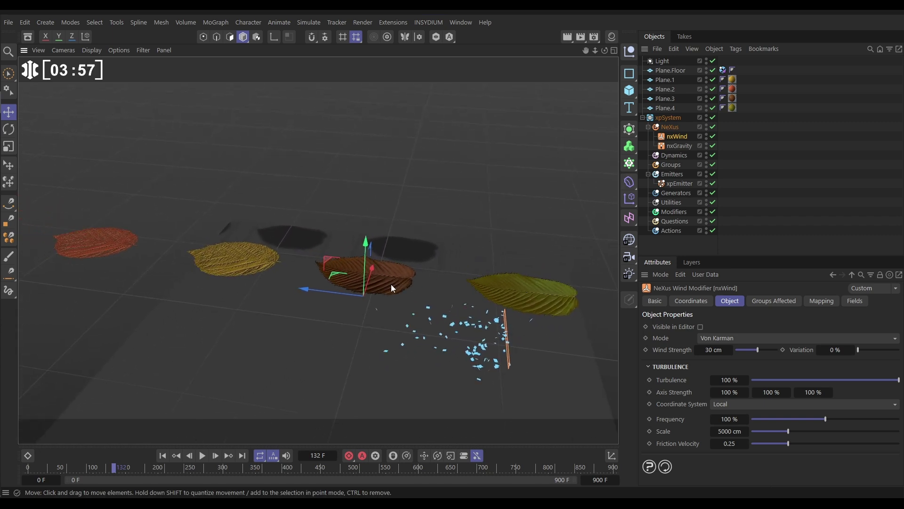
Toggle viewport textures off and back on to show the red, yellow, brown and green leaves.
key("n")
key("t")
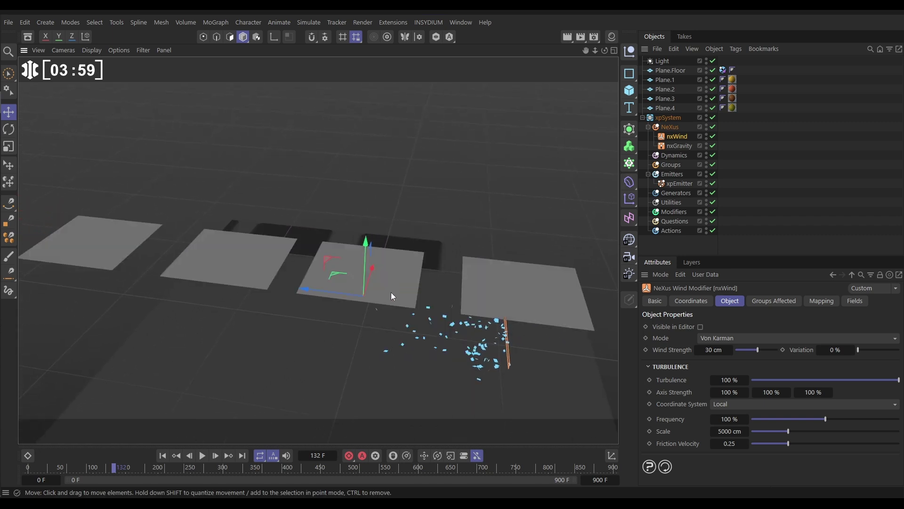
left_click_drag(389, 289, 362, 284)
key("n")
key("t")
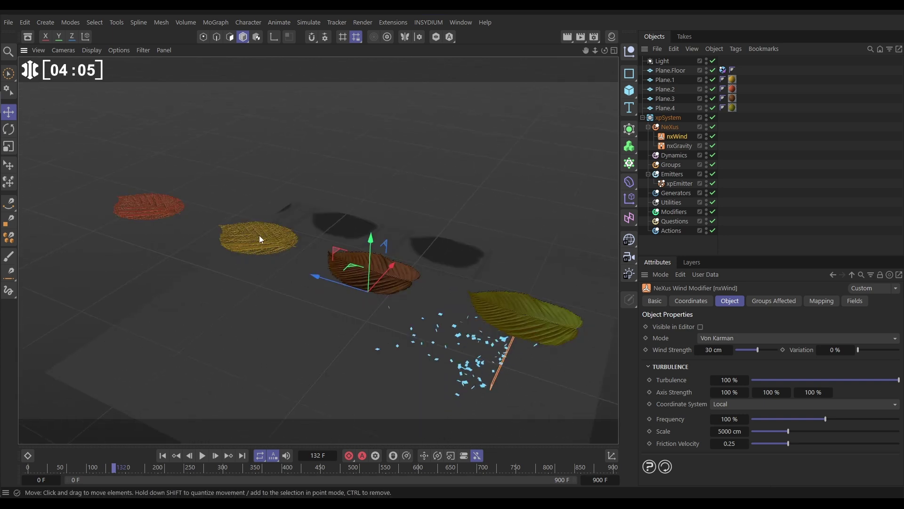
left_click_drag(273, 238, 306, 224)
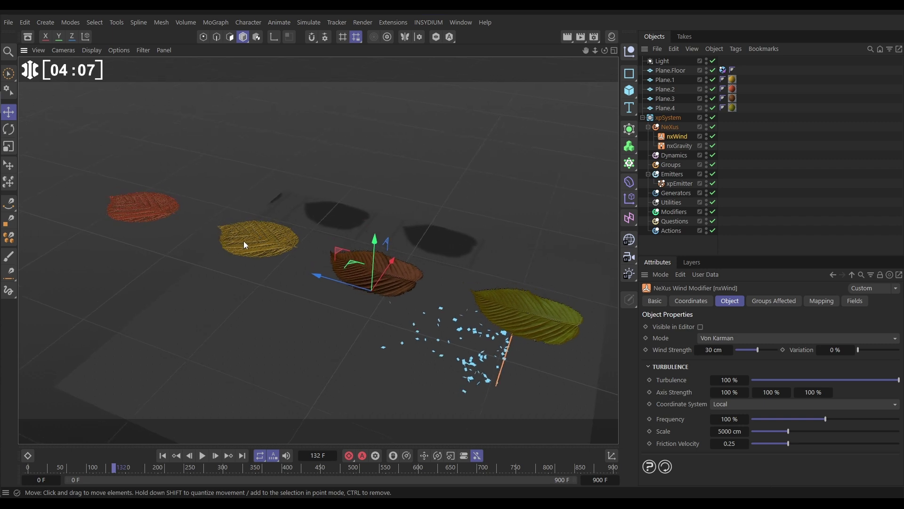
left_click_drag(246, 240, 266, 241)
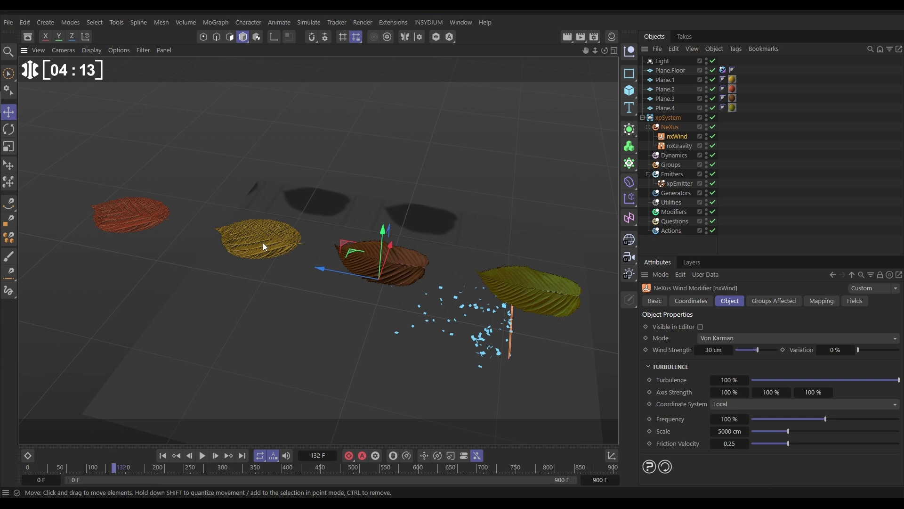
Add an xpGenerator to the Generators folder with xpEmitter as its emitter.
left_click(678, 194)
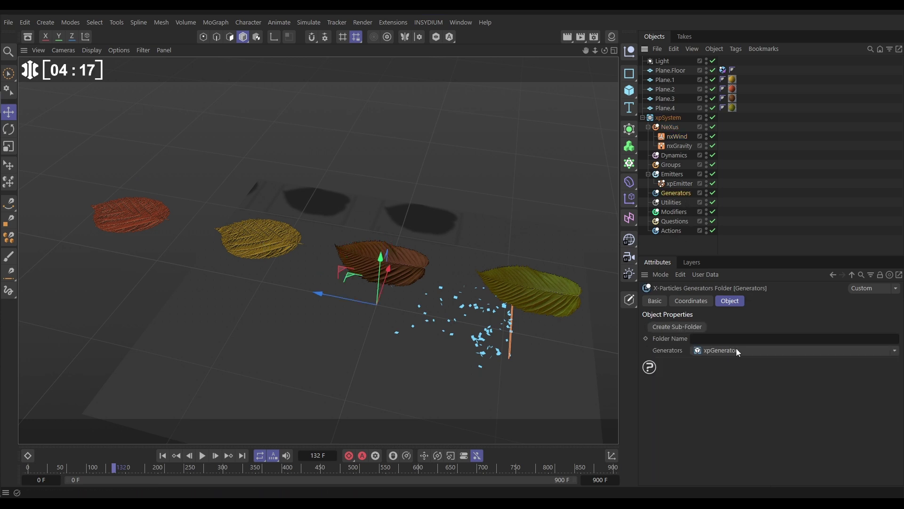
left_click(894, 352)
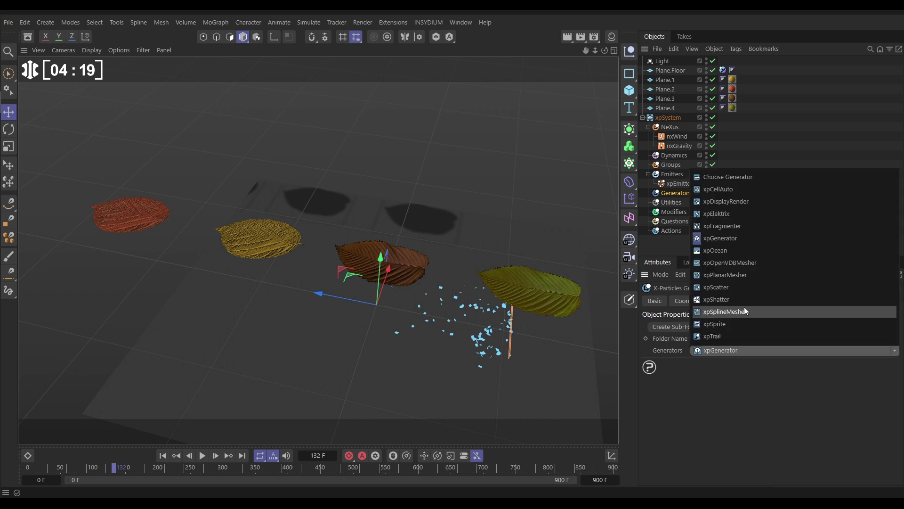
left_click(721, 239)
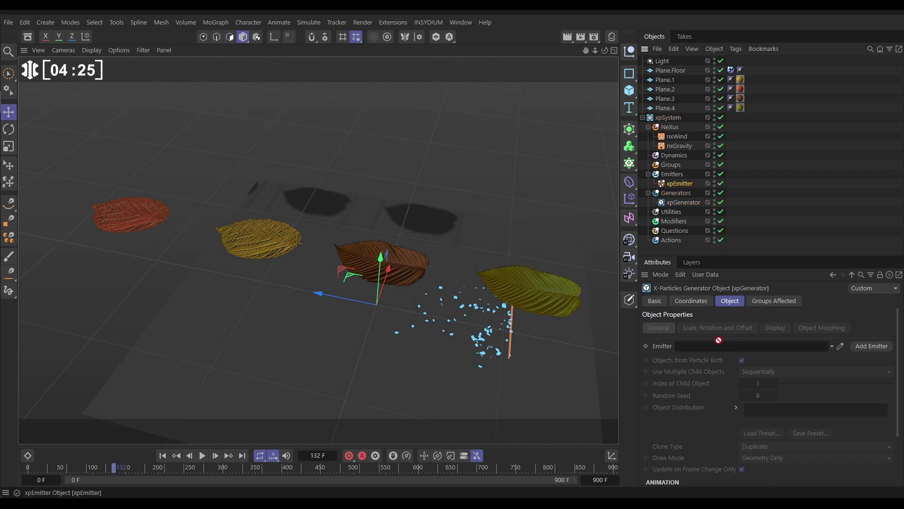
left_click_drag(719, 346, 716, 346)
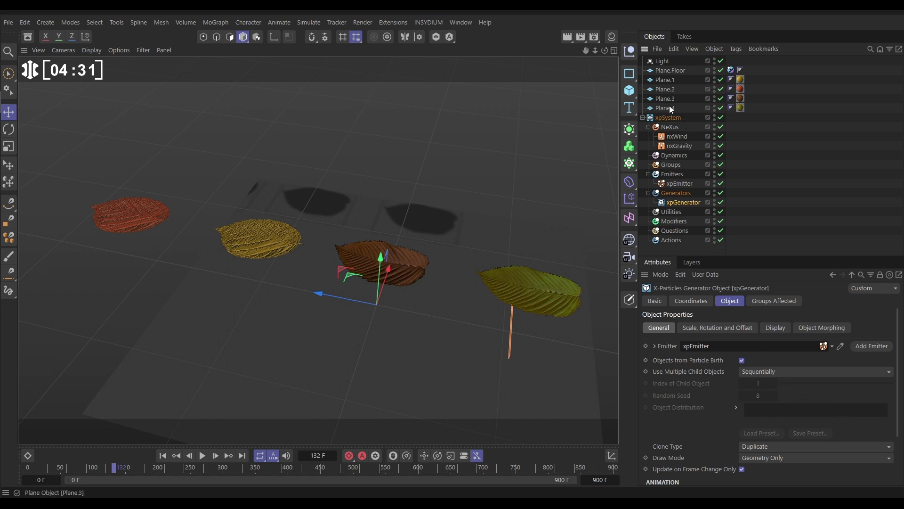
Parent Plane.4, Plane.2 and Plane.1 under the xpGenerator.
left_click_drag(680, 199, 680, 193)
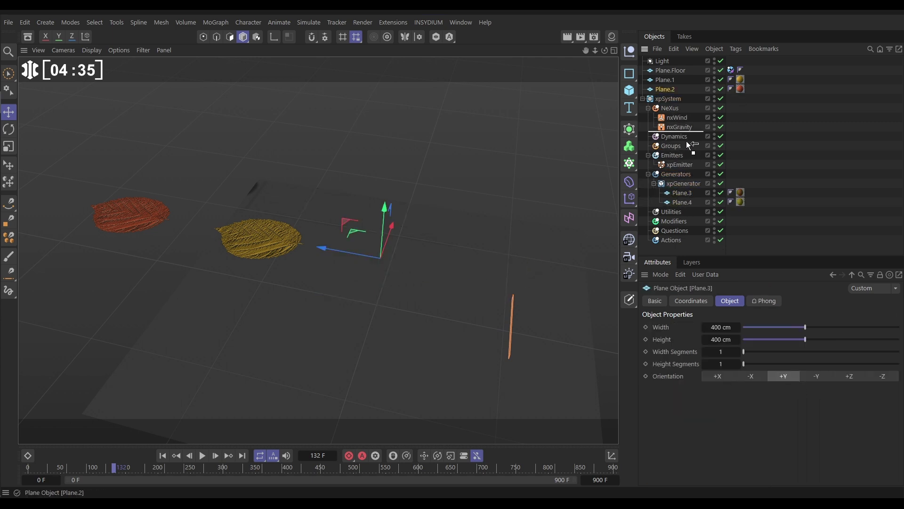
left_click_drag(689, 161, 683, 183)
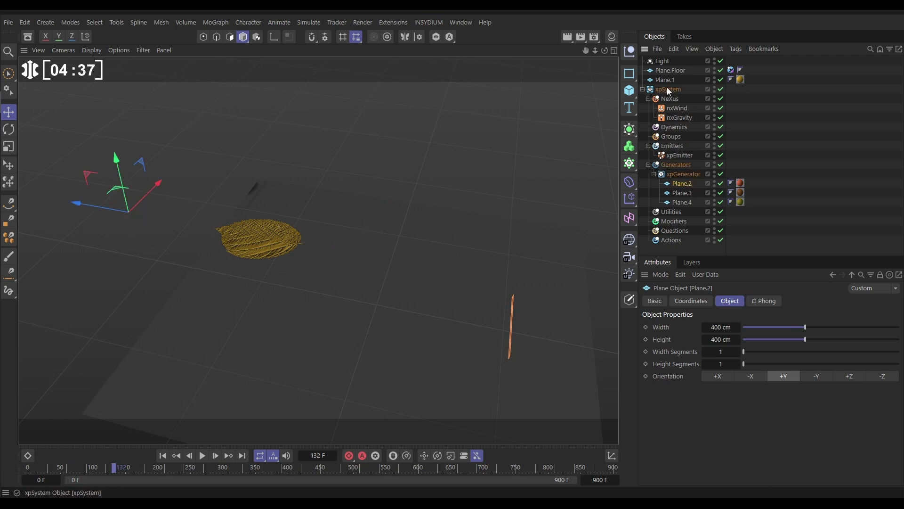
left_click_drag(666, 82, 681, 175)
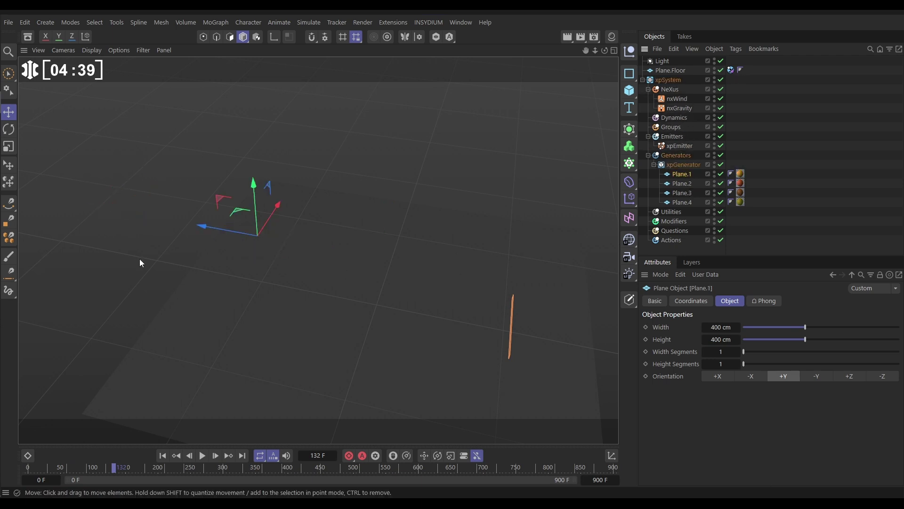
Set the xpGenerator to use child objects Randomly with Multi-Instances clone type.
left_click(686, 165)
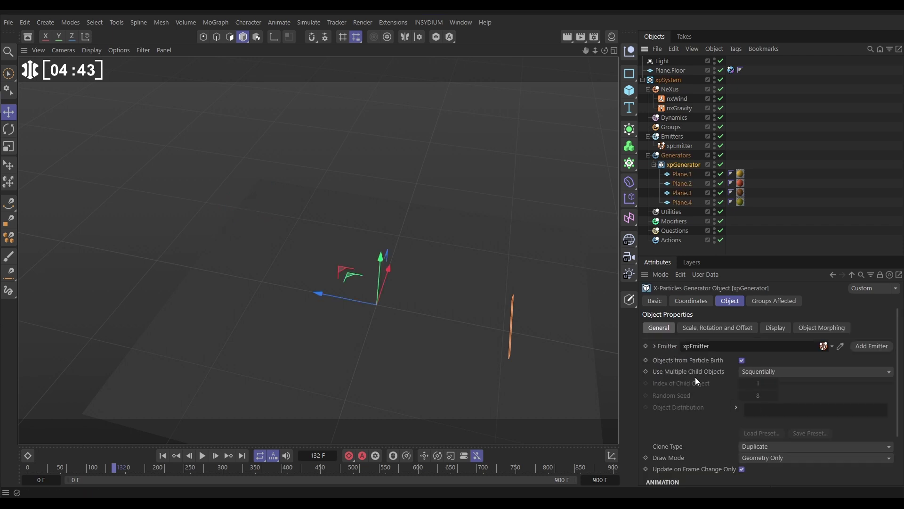
left_click(748, 372)
left_click(754, 396)
left_click(754, 448)
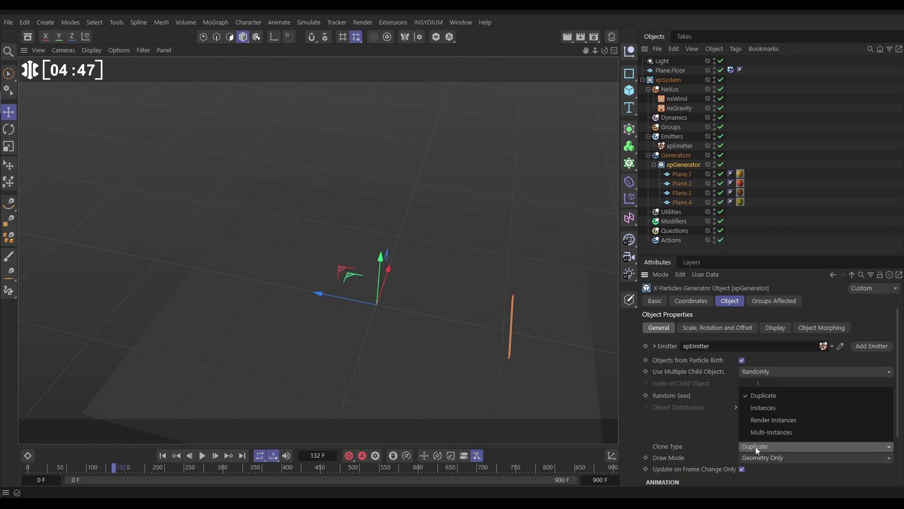
left_click(761, 435)
Deselect and orbit the view to watch textured leaves scatter downwind to frame 246.
left_click(496, 221)
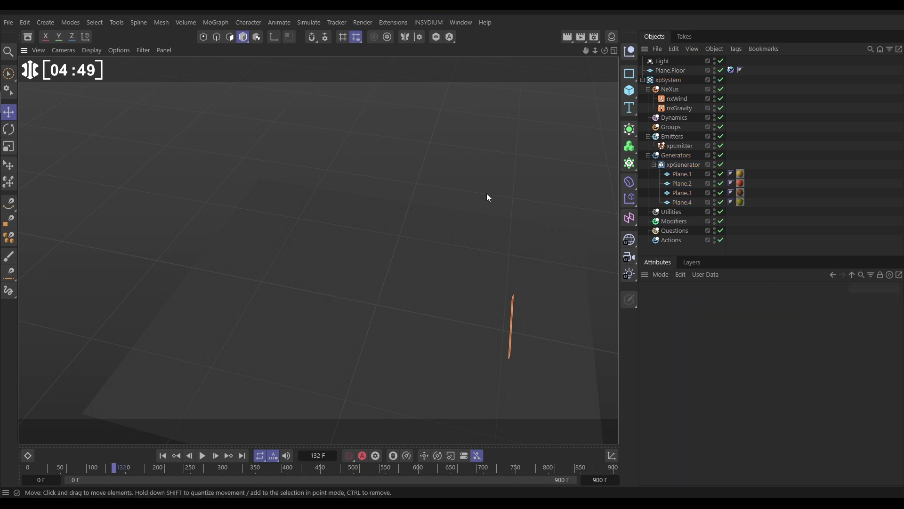
left_click_drag(496, 221, 389, 302)
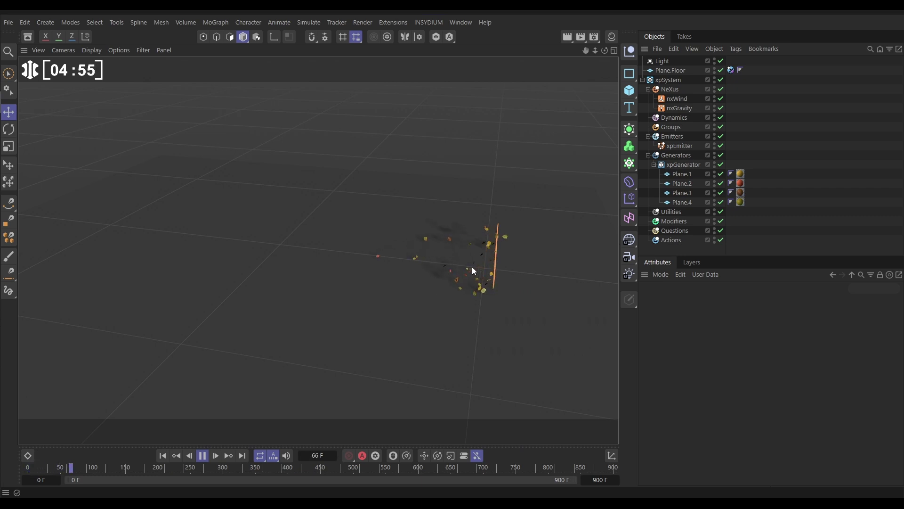
left_click_drag(504, 268, 462, 256)
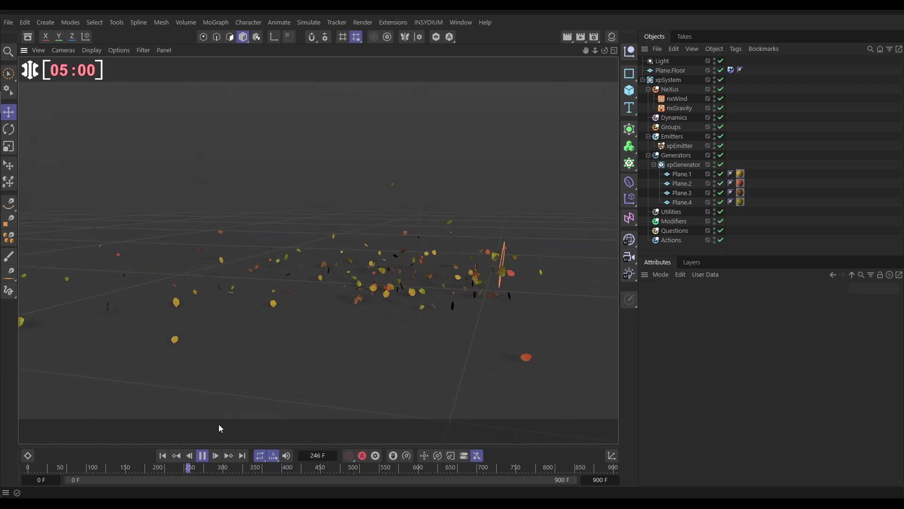
Stop playback and inspect the xpEmitter's Emission settings.
left_click(202, 455)
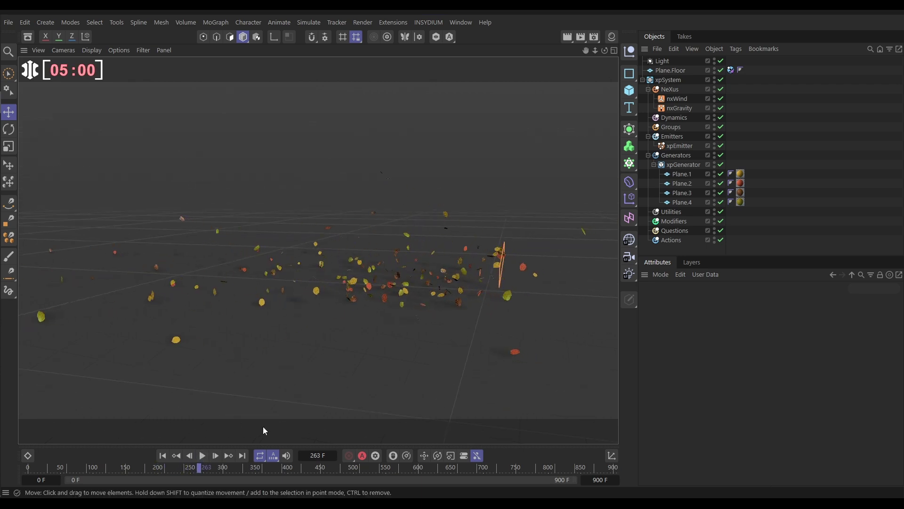
left_click(679, 146)
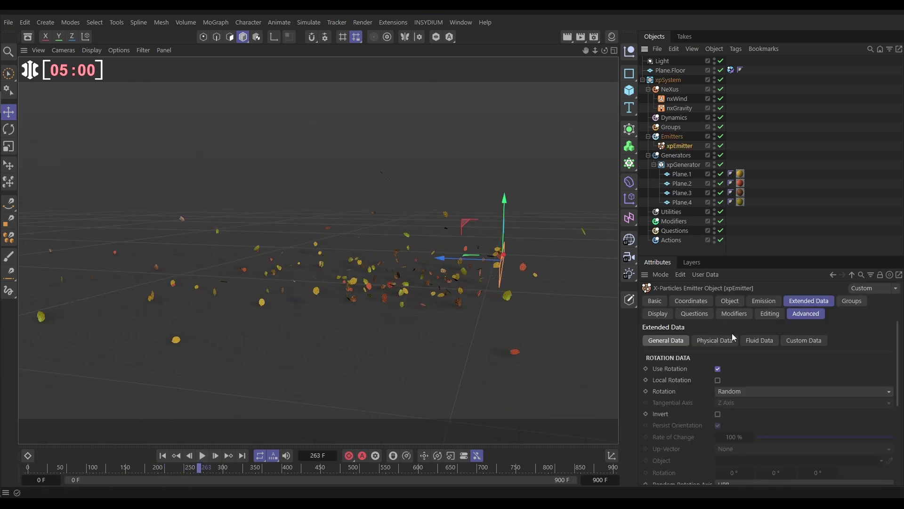
left_click(754, 302)
scroll(749, 416, "down", 2)
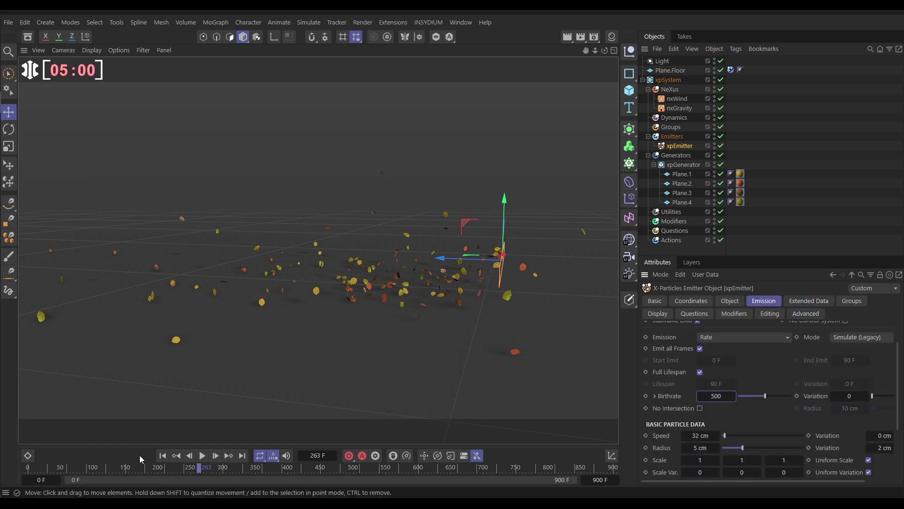
Replay the leaf simulation from frame 0, then stop it.
left_click(163, 456)
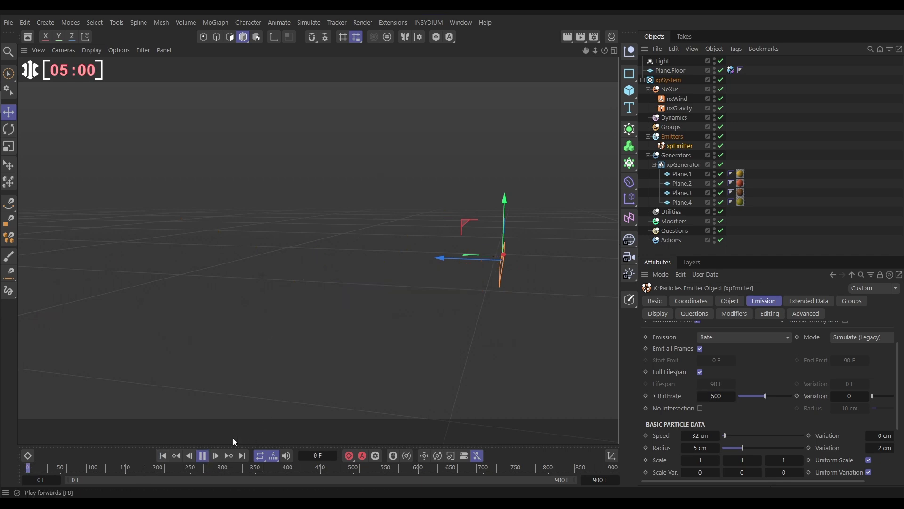
left_click(414, 203)
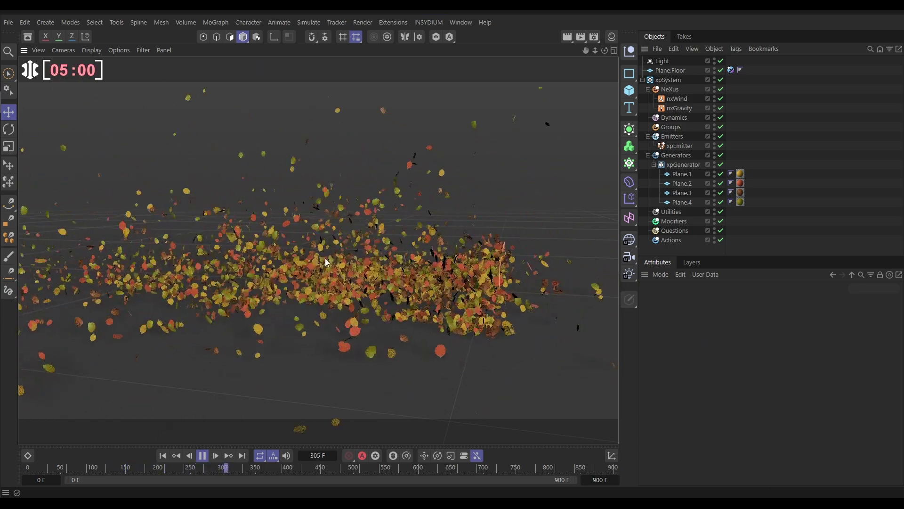
key("F8")
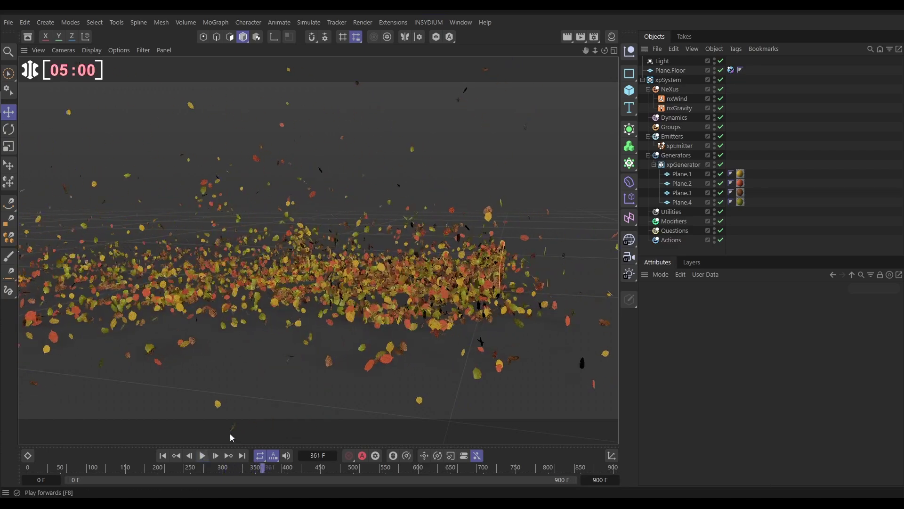
Set the nxWind Turbulence Friction Velocity to 0.2 and replay the leaves from frame 0.
left_click(677, 100)
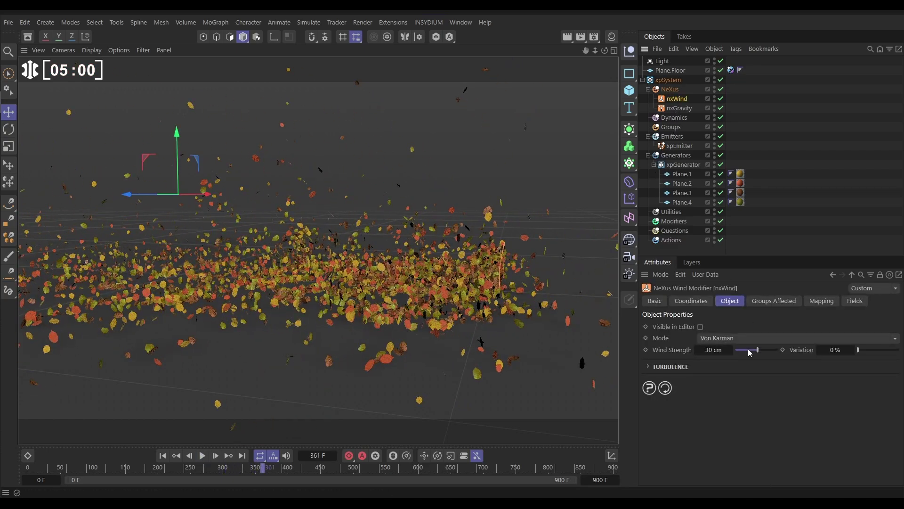
left_click(664, 367)
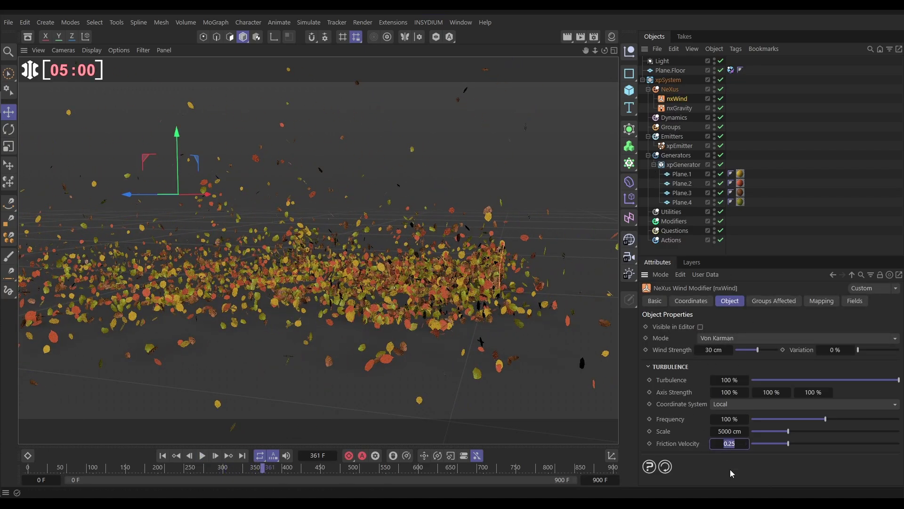
type("0.2")
key("Return")
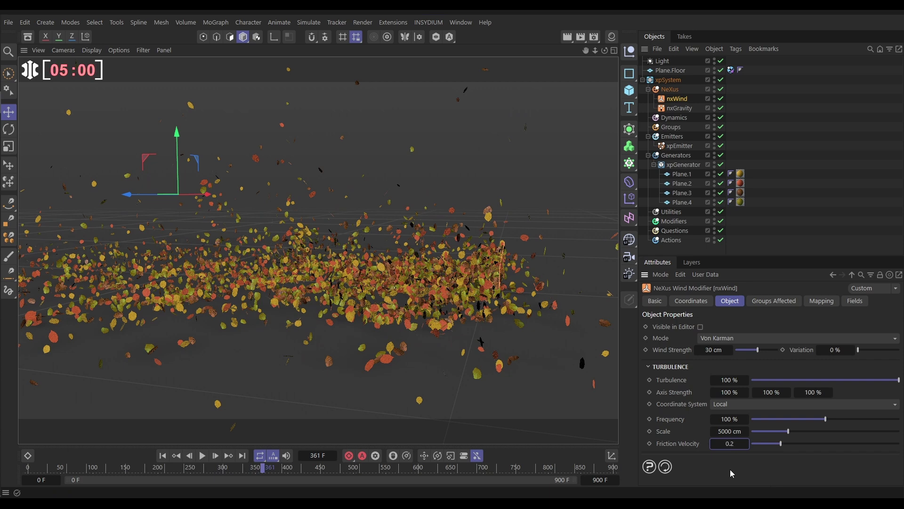
left_click(159, 455)
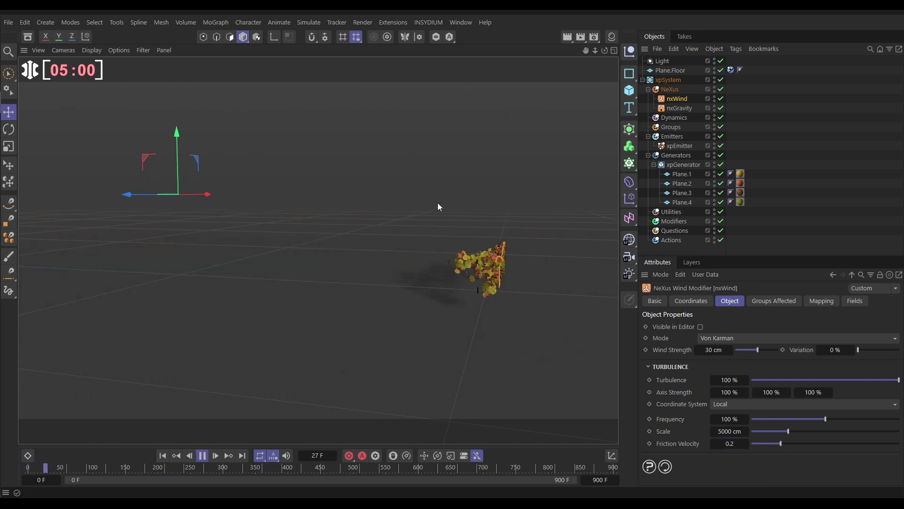
left_click(513, 113)
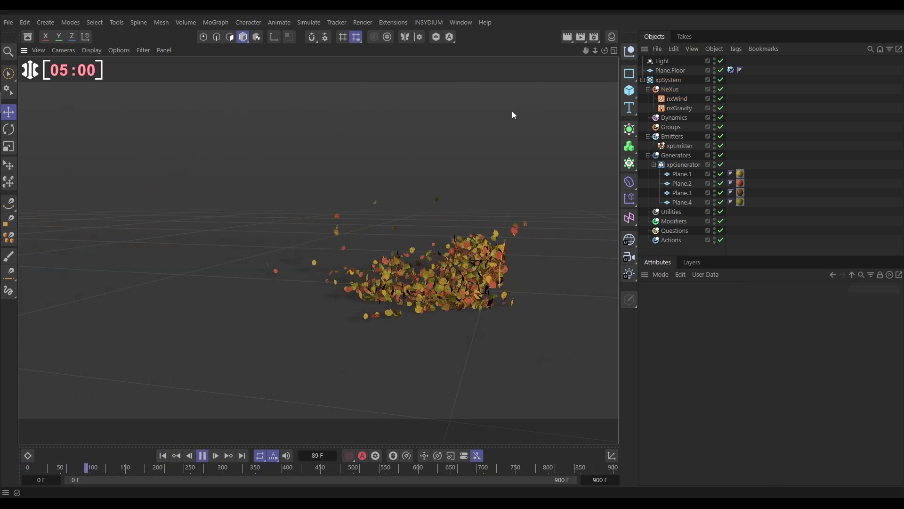